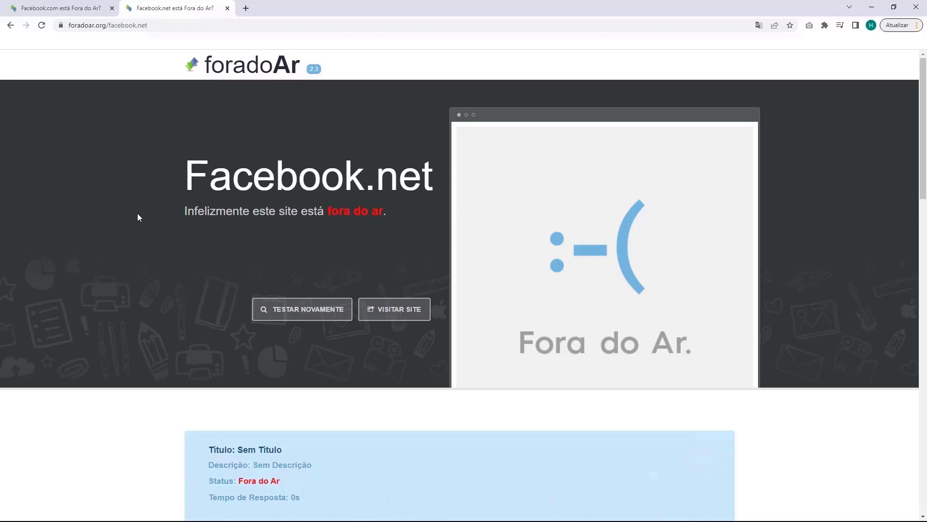
Switch back to the Facebook.com availability check on foradoar.org.
click(72, 8)
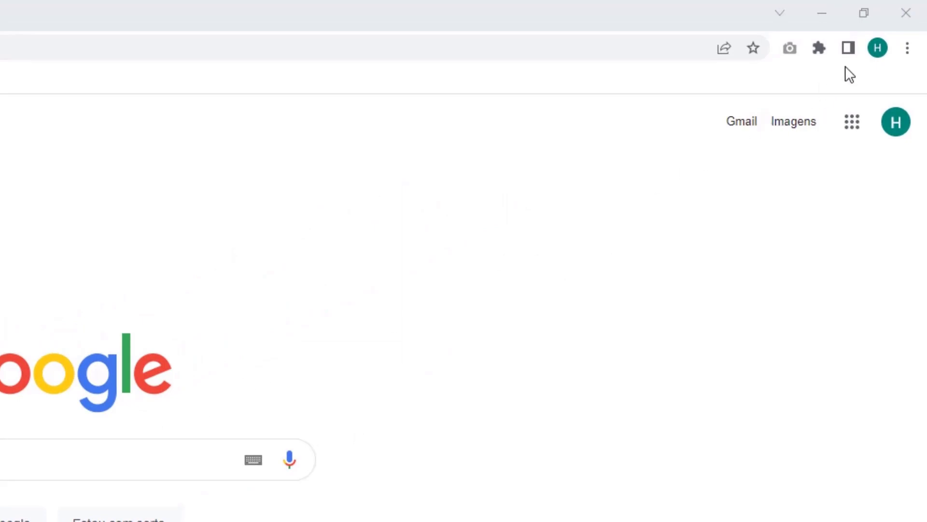
Remove the last hour's cookies, site data and cached images and files from the browser, leaving browsing history out of the deletion.
click(908, 48)
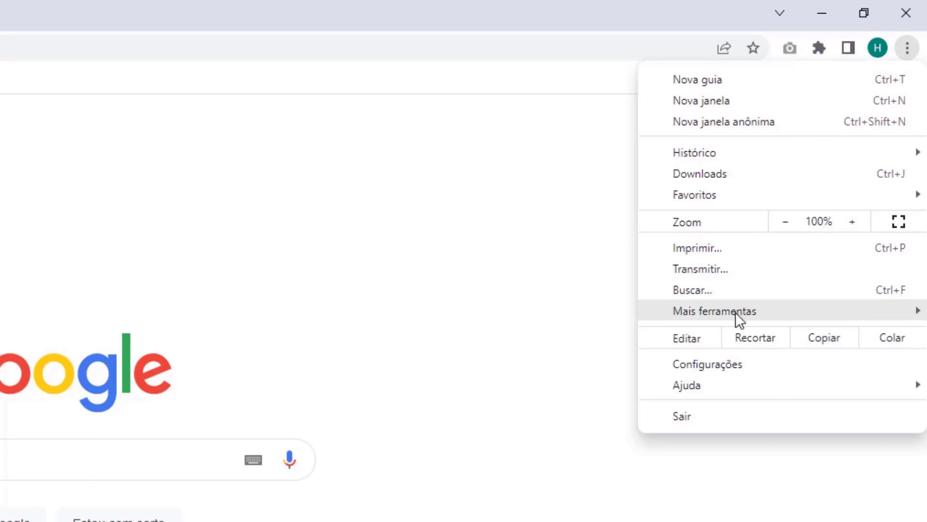
mouse_move(707, 313)
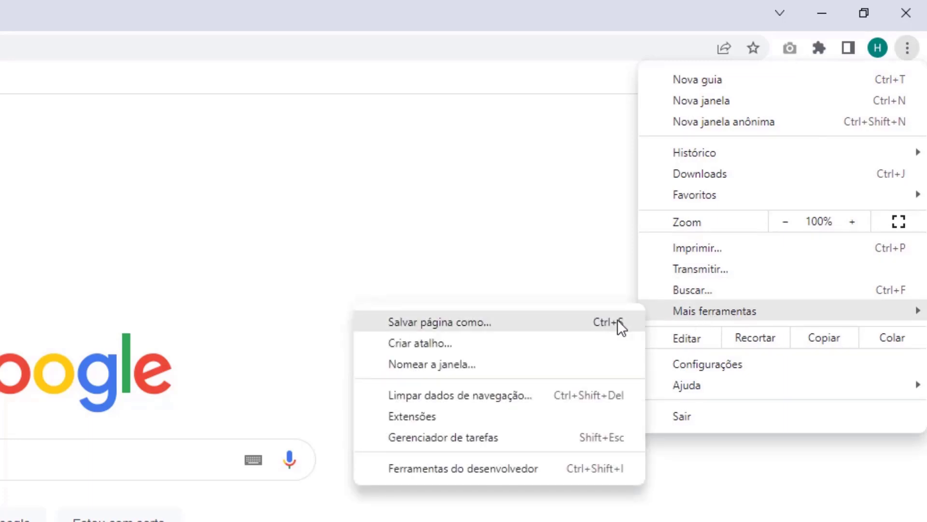
click(451, 397)
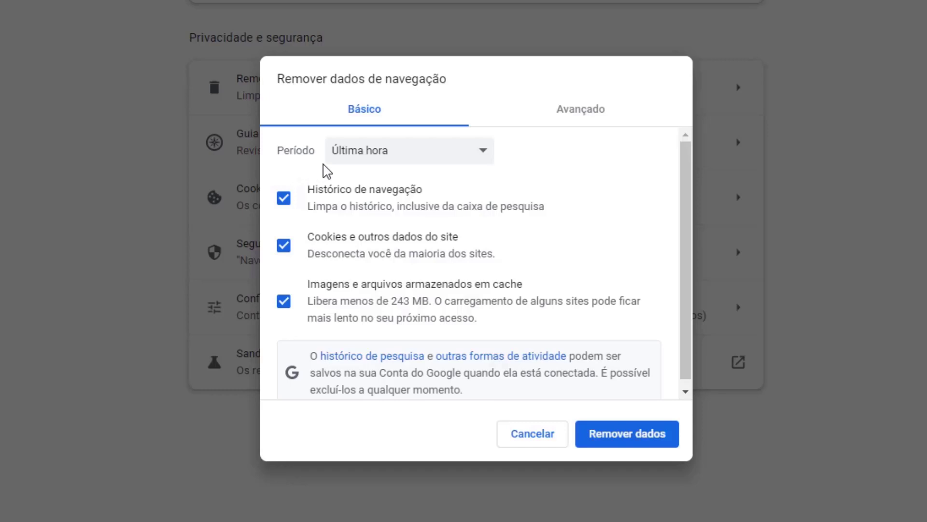
click(364, 160)
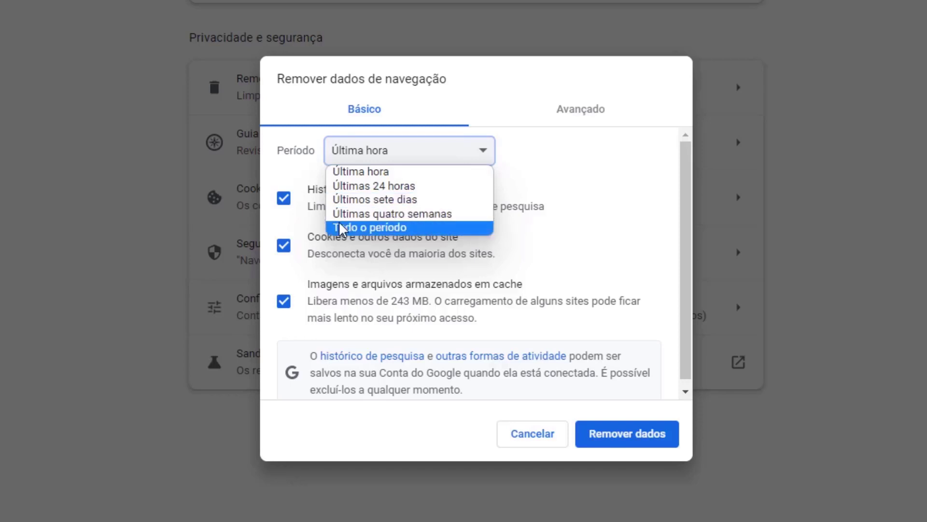
click(340, 175)
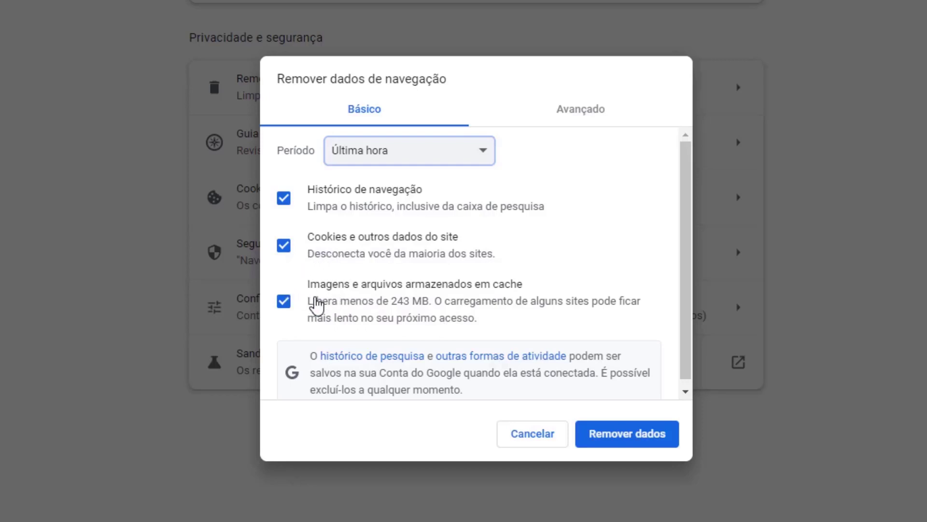
click(284, 203)
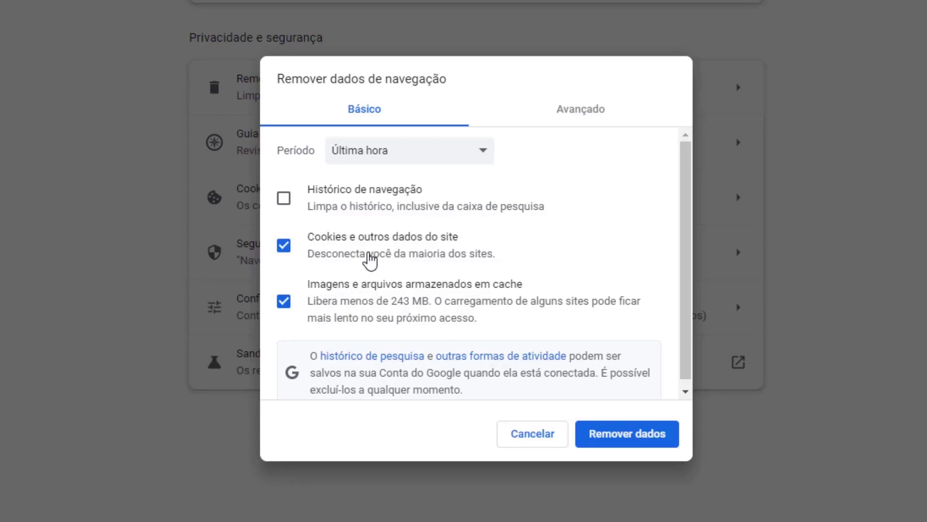
click(623, 441)
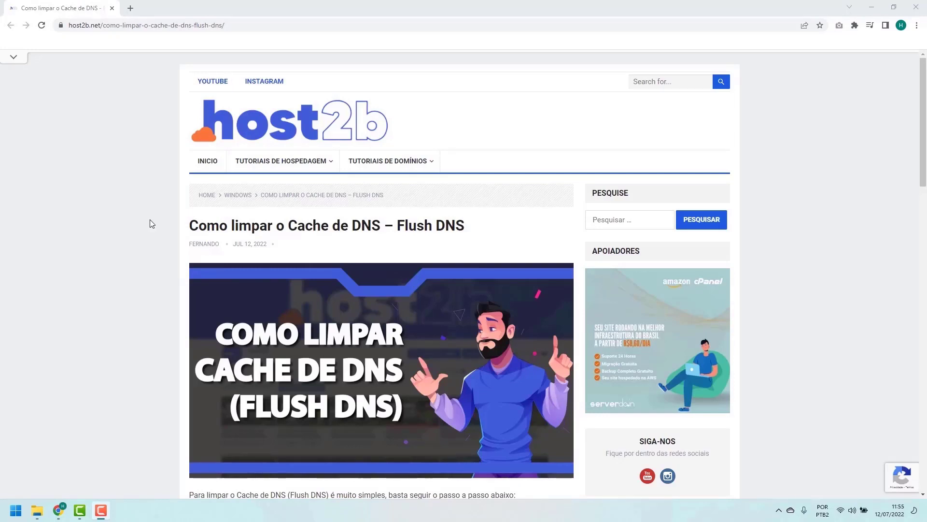
Consult the host2b guide on flushing DNS and open the Windows Command Prompt (cmd) as administrator.
scroll(156, 219, down, 4)
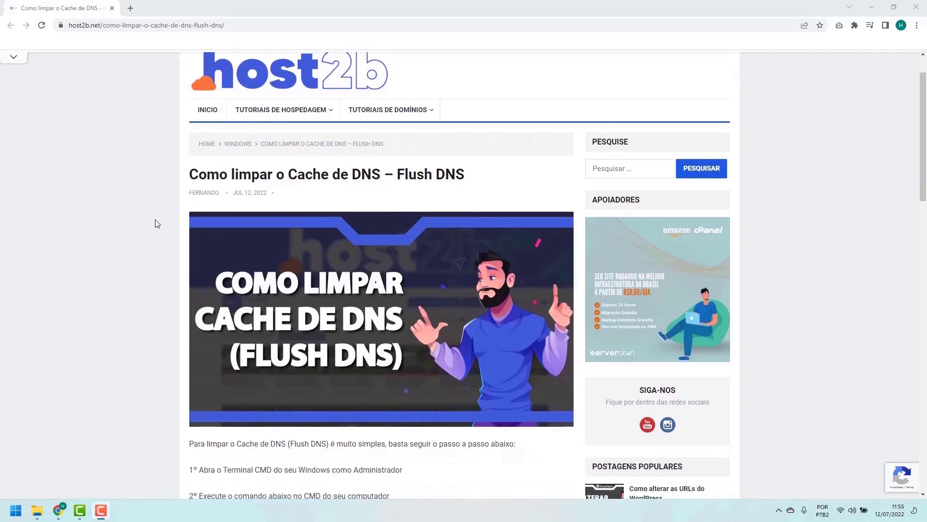
scroll(155, 220, down, 2)
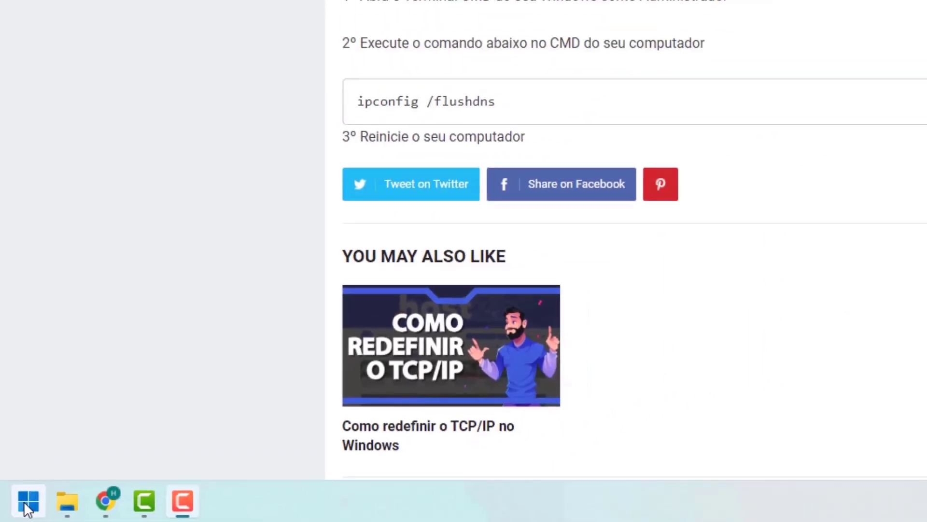
click(38, 491)
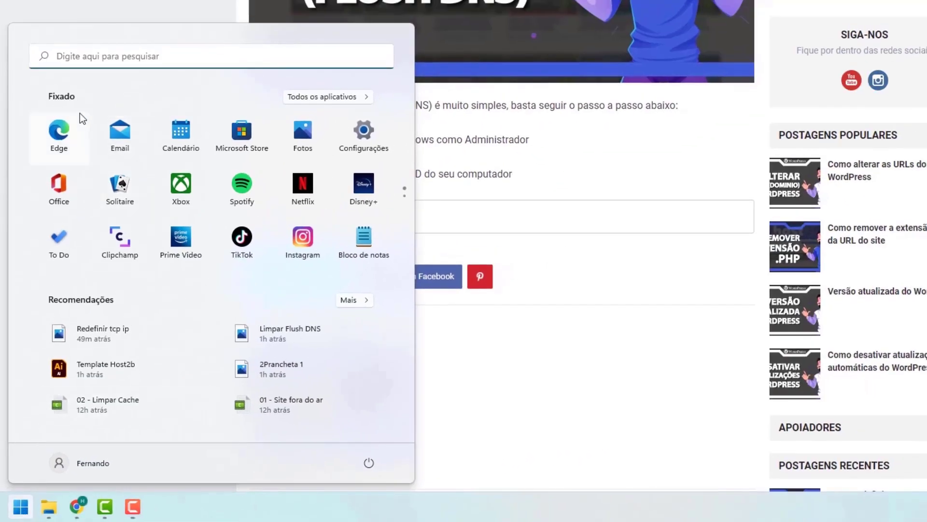
click(70, 60)
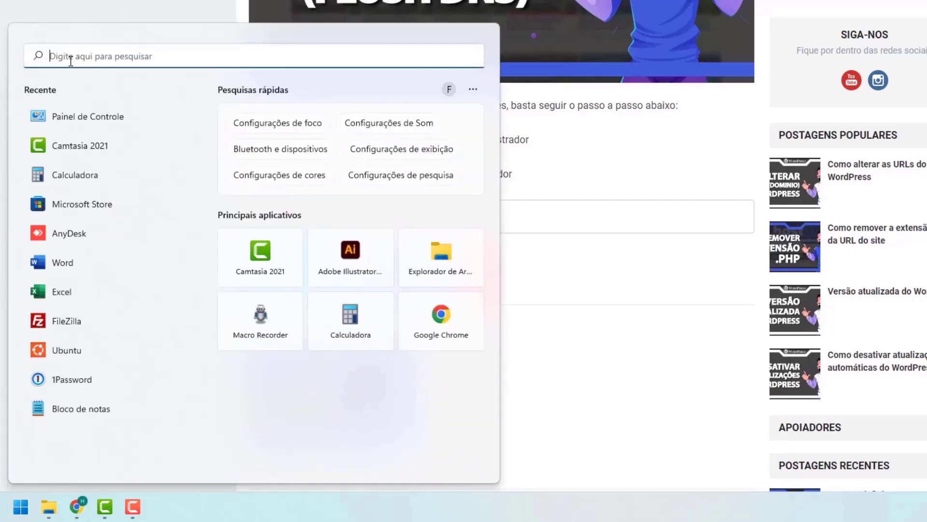
text(cmd)
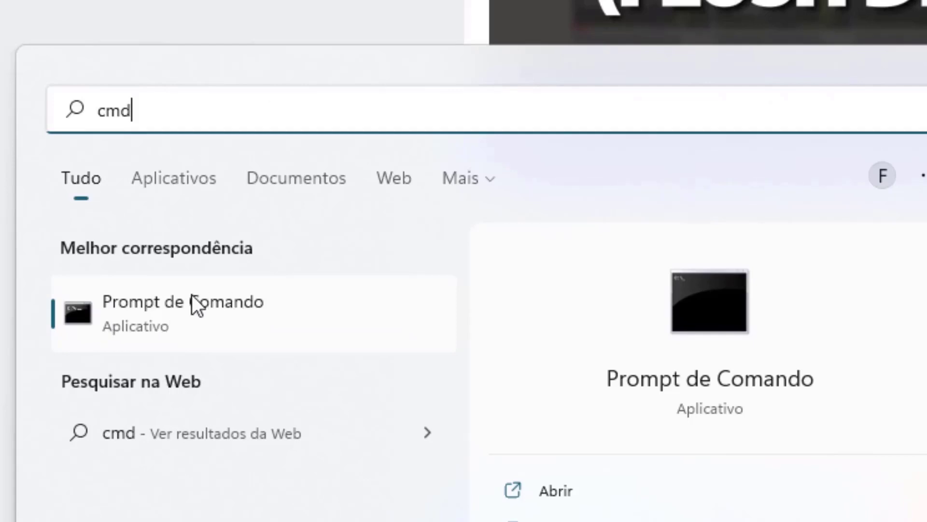
right_click(148, 314)
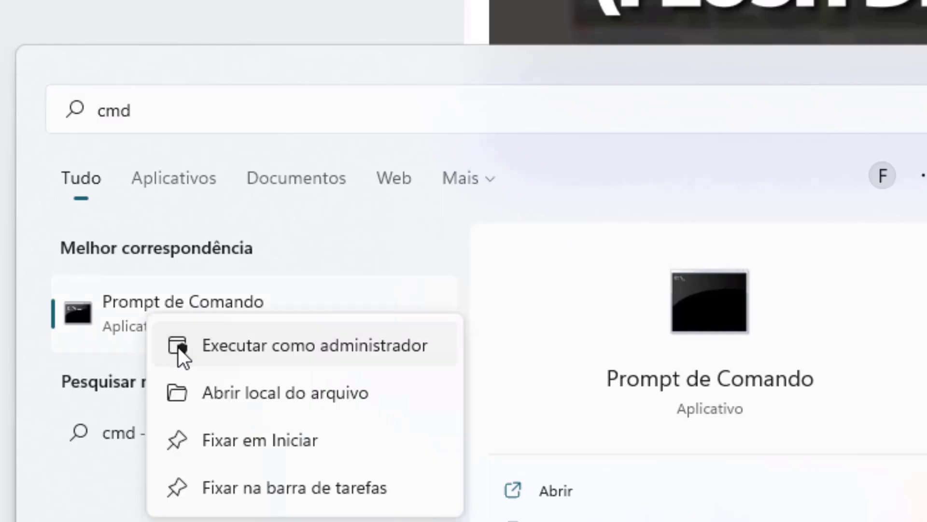
click(247, 345)
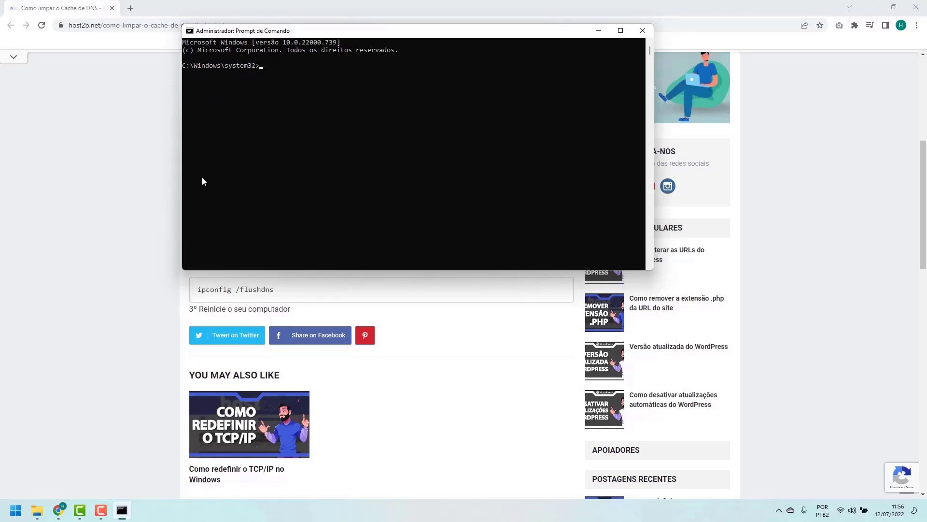
Run ipconfig /flushdns in the administrator Command Prompt to clear the DNS cache.
click(162, 293)
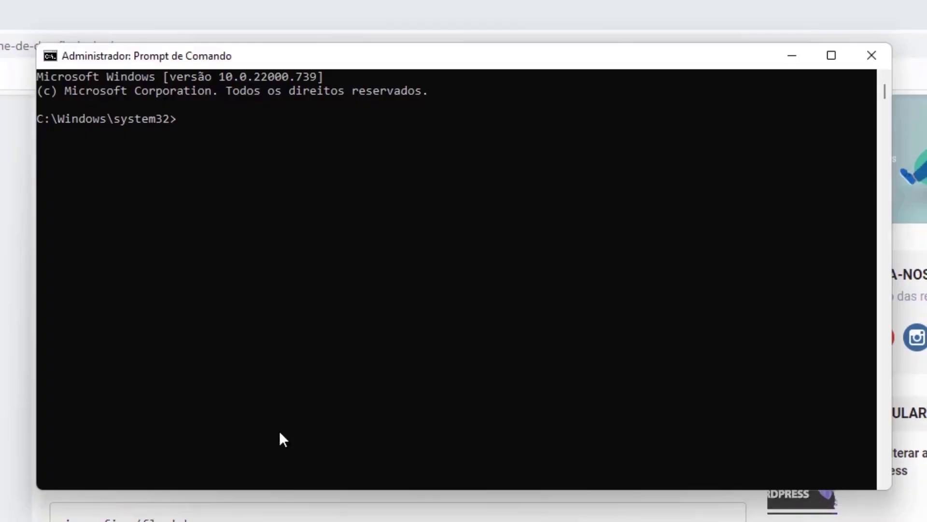
click(313, 359)
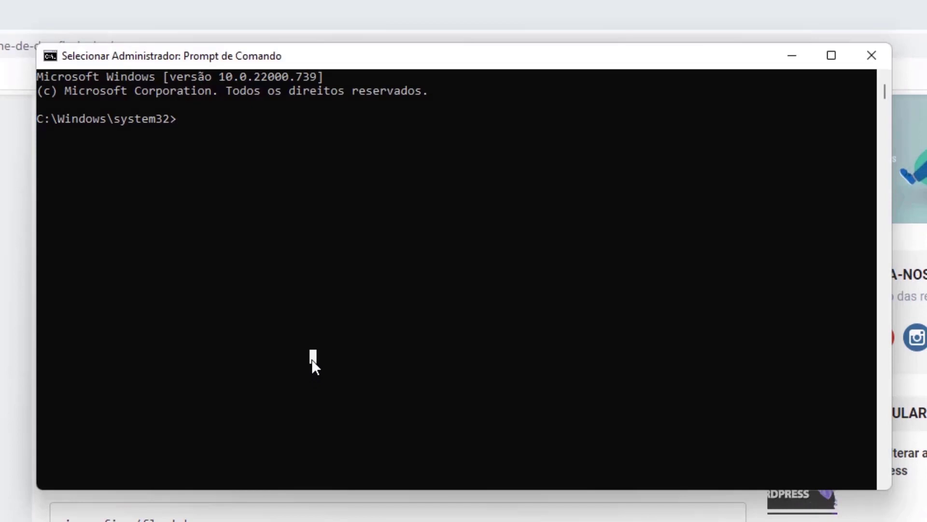
text(ipconfig )
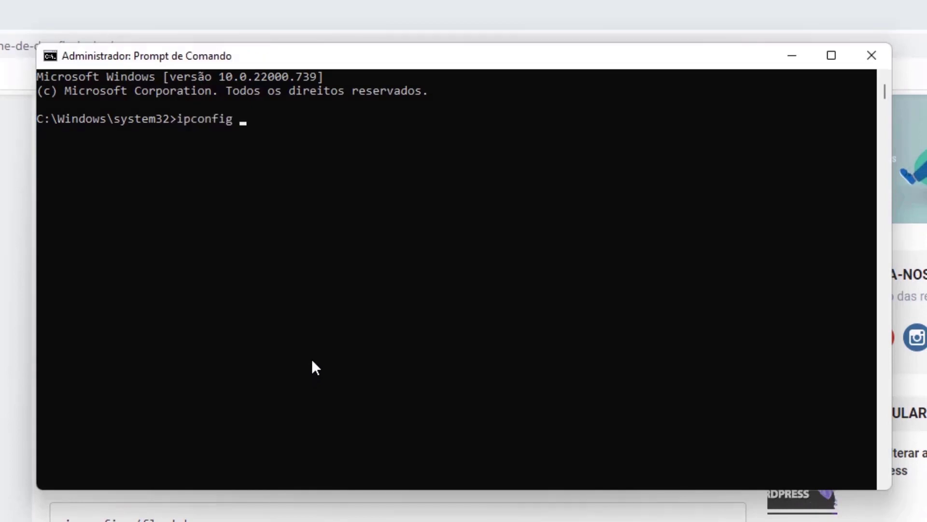
text(/flushdns)
key(Return)
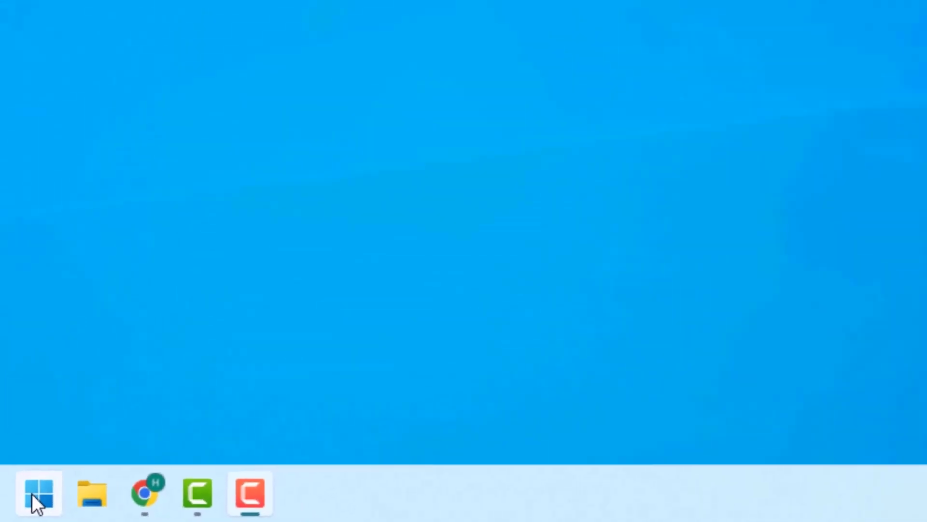
Open the Windows Control Panel (Painel de Controle) and go to Central de Rede e Compartilhamento.
click(49, 493)
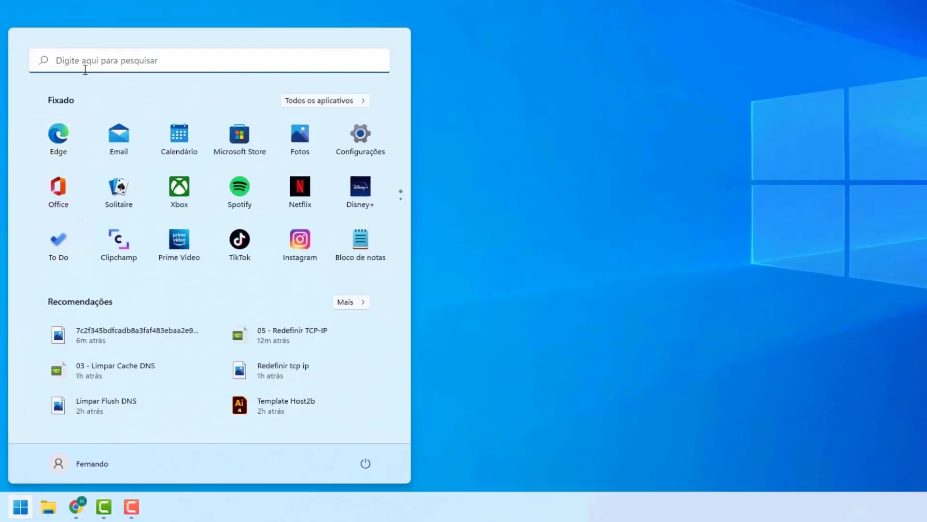
click(92, 69)
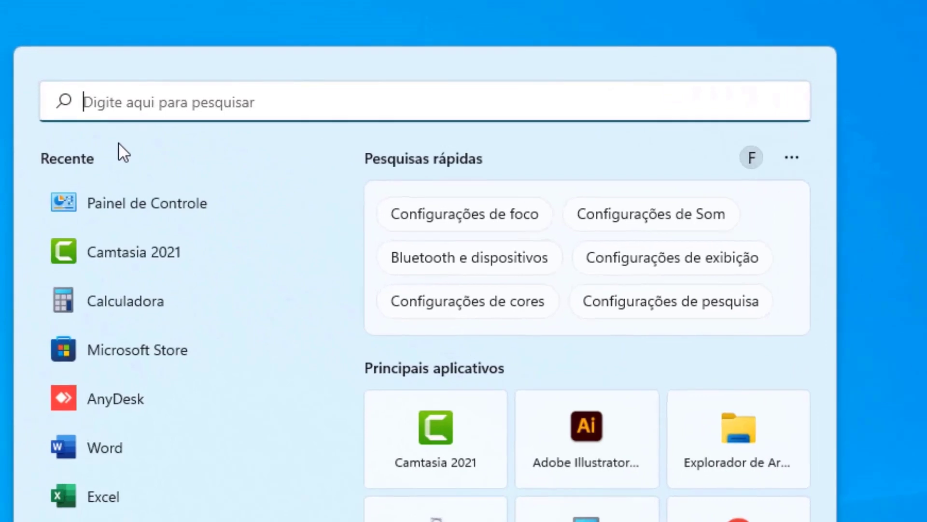
text(painel de controle)
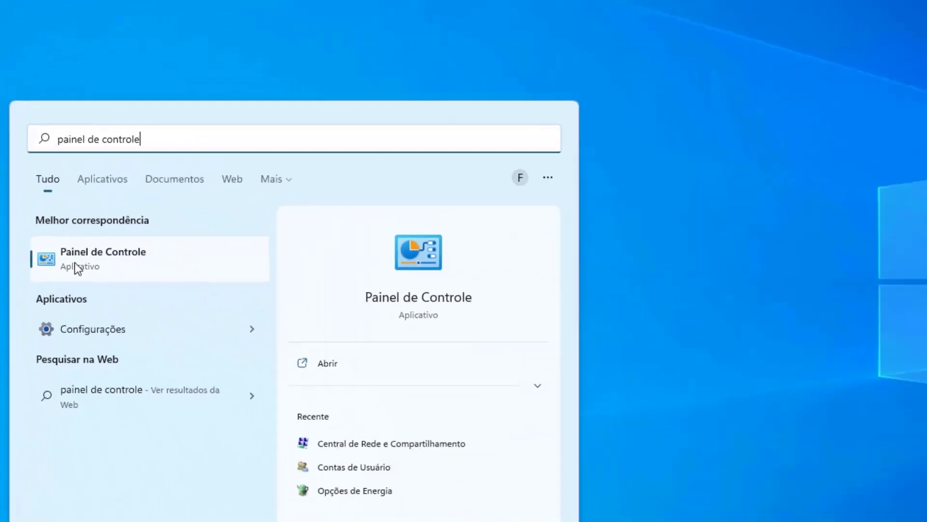
click(108, 279)
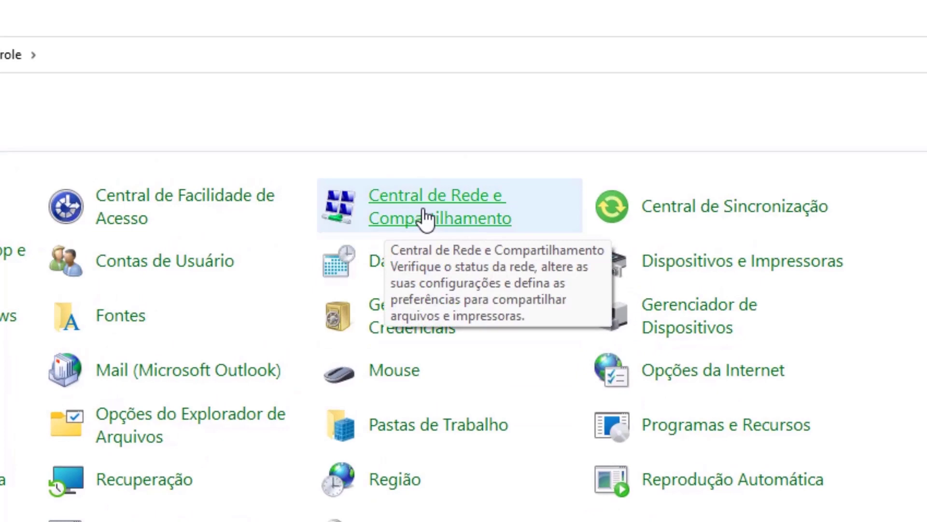
click(425, 216)
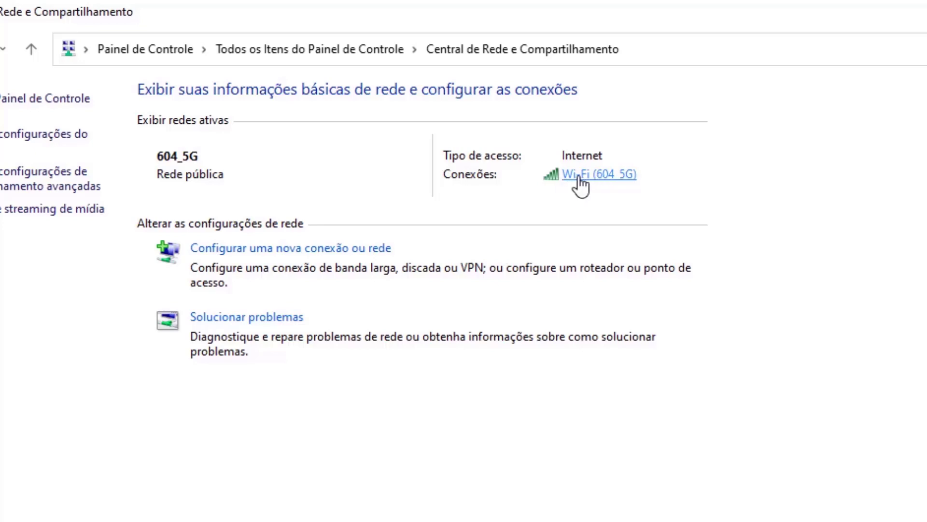
Open the Protocolo IP Versão 4 (TCP/IPv4) properties of the active Wi-Fi connection.
click(579, 178)
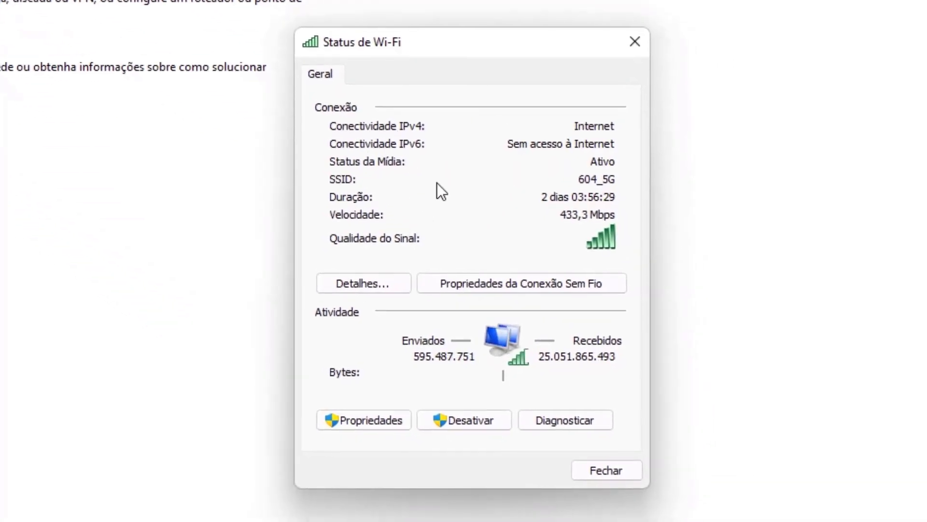
click(362, 424)
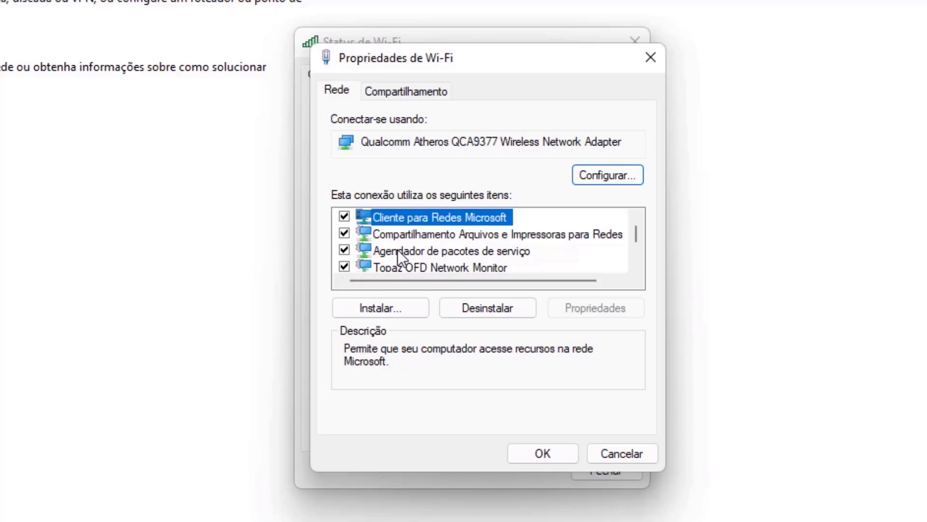
scroll(438, 222, down, 1)
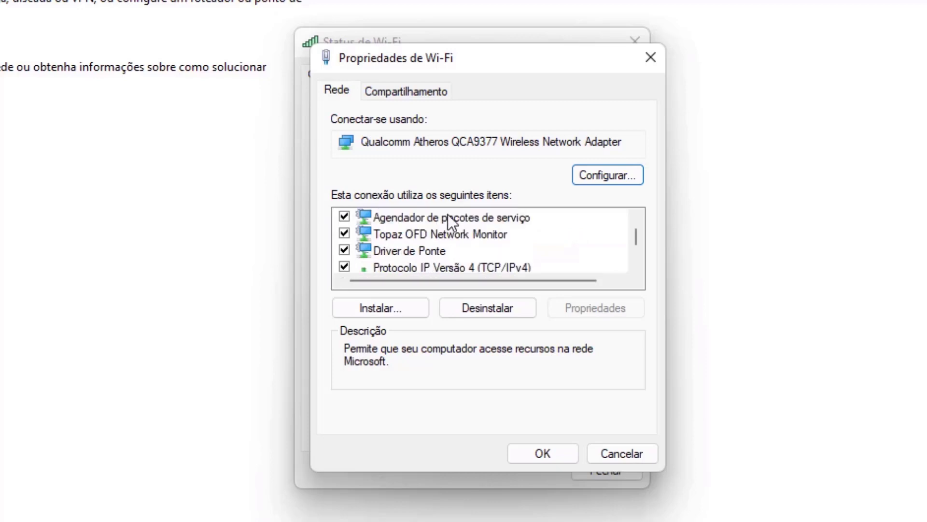
scroll(448, 214, down, 1)
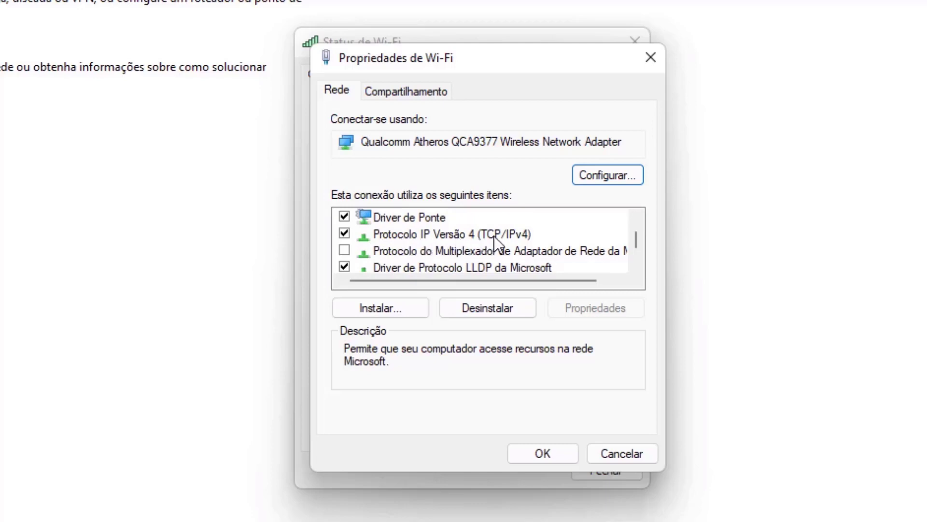
click(443, 235)
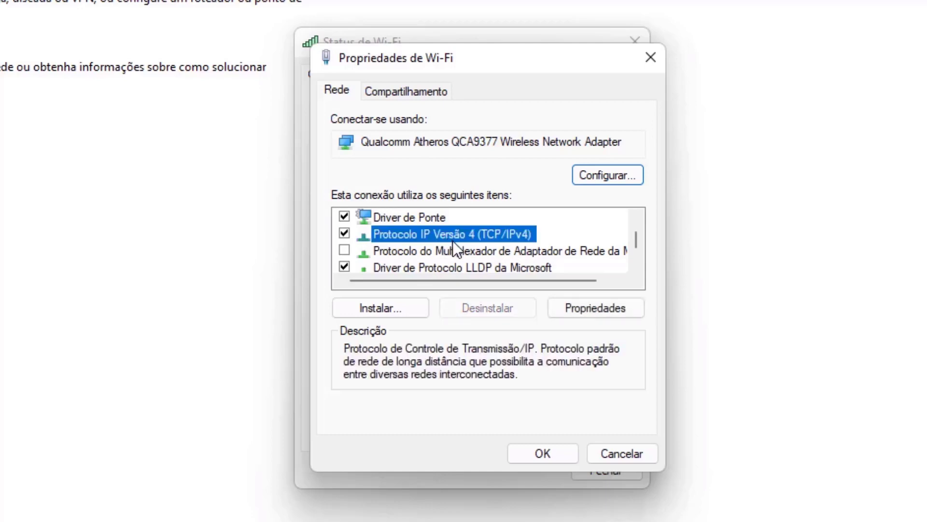
click(584, 314)
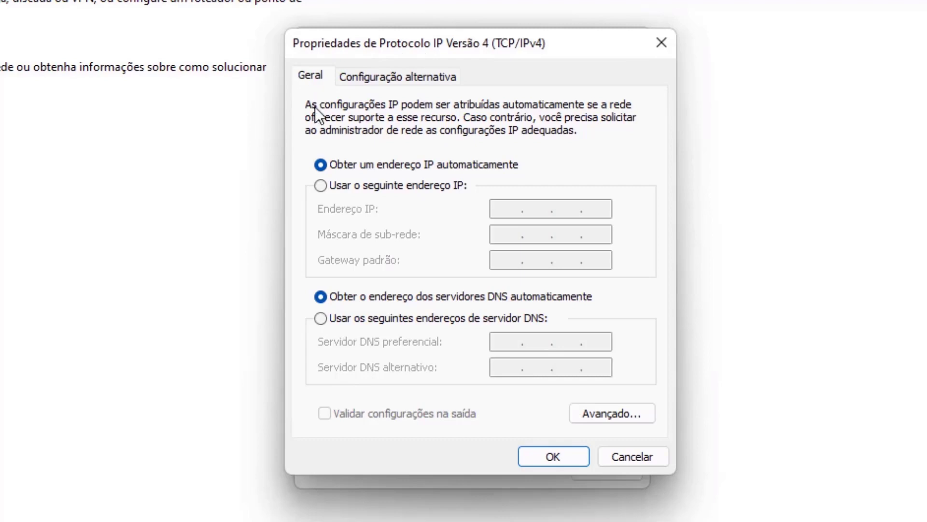
Use manual DNS servers for the Wi-Fi connection, with 8.8.8.8 as preferred and 8.8.4.4 as alternate, and confirm.
click(319, 320)
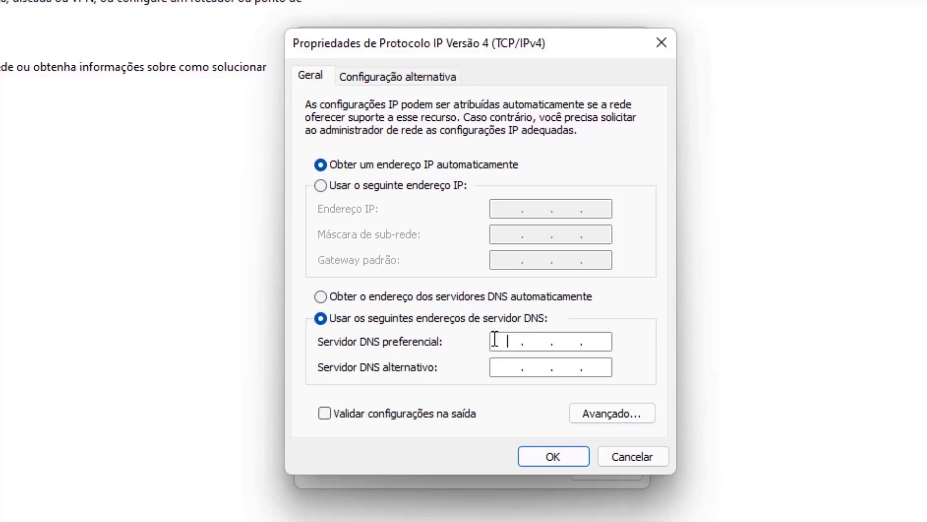
text(8.8.8.8)
click(510, 374)
text(8)
click(537, 369)
text(8)
click(561, 373)
text(4.)
click(590, 373)
text(4)
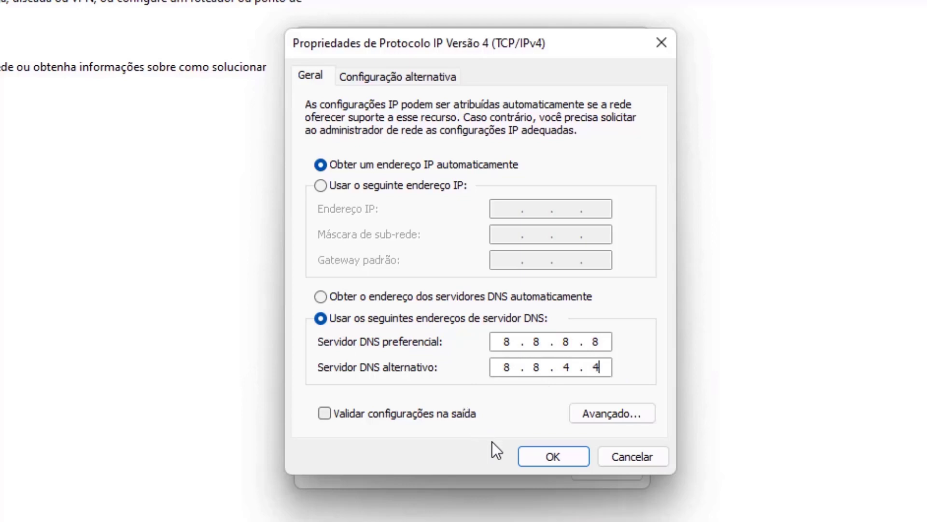
click(558, 458)
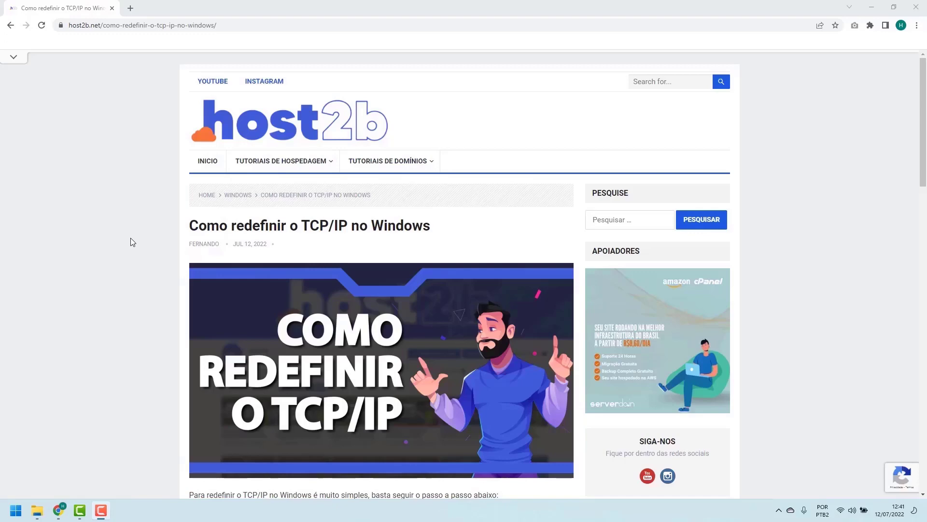
Search Windows for cmd and open Prompt de Comando as administrator.
scroll(133, 240, down, 3)
scroll(133, 240, down, 2)
scroll(134, 239, down, 1)
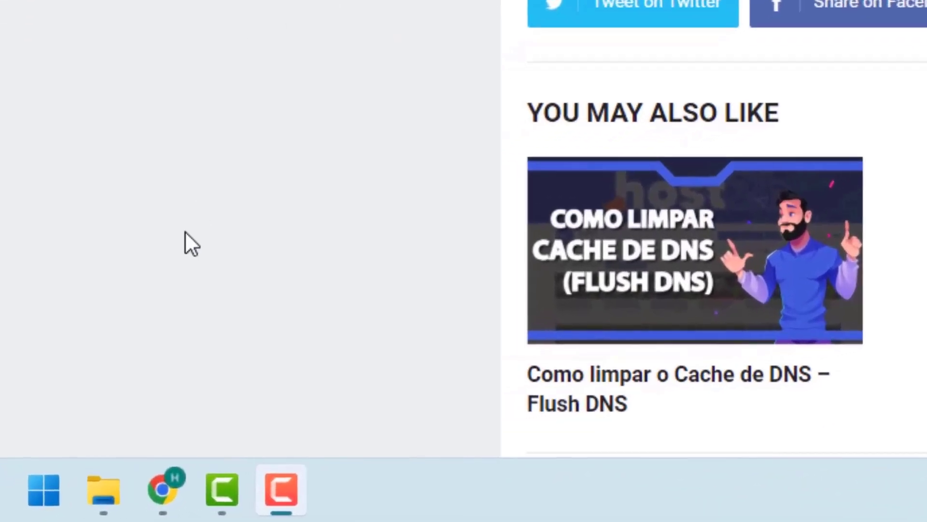
click(41, 485)
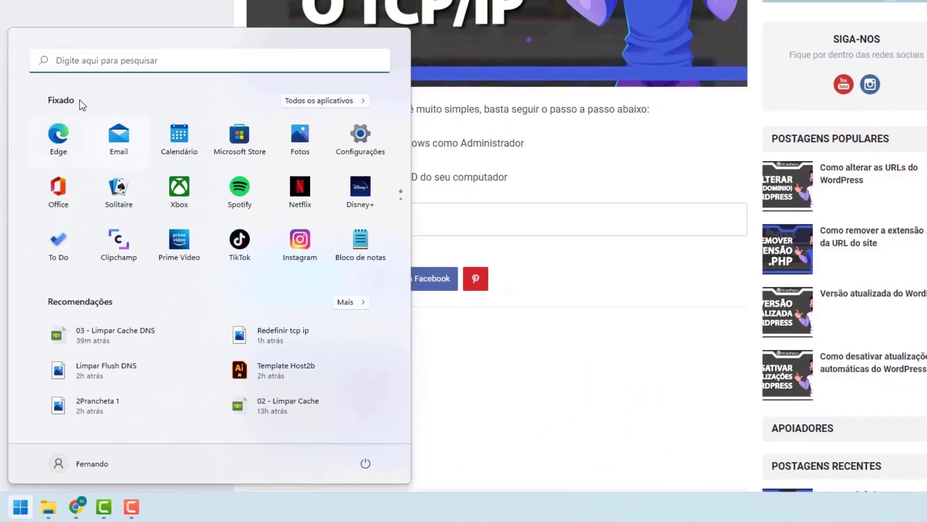
text(cmd)
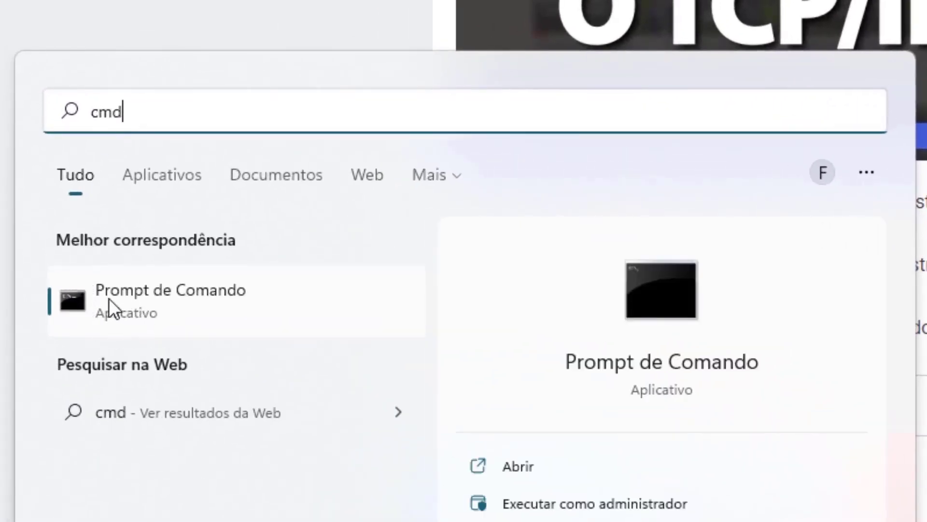
right_click(138, 294)
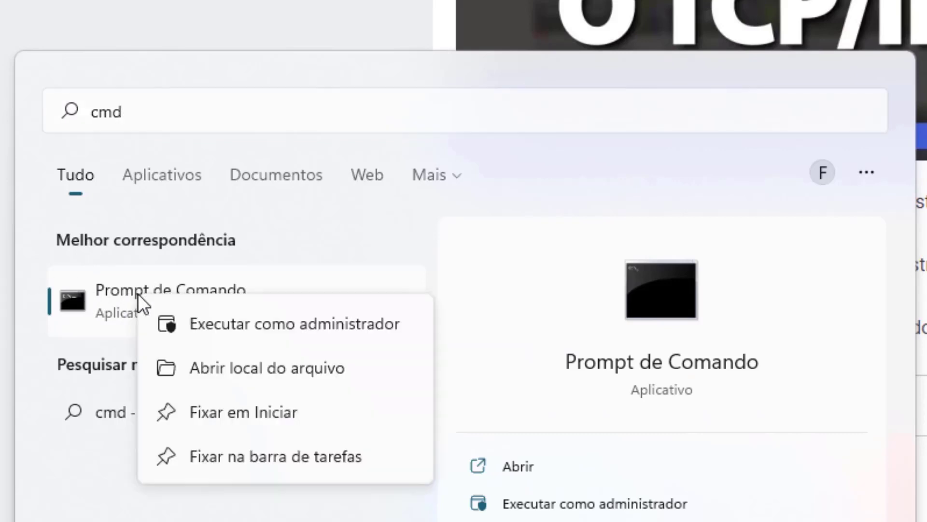
click(264, 324)
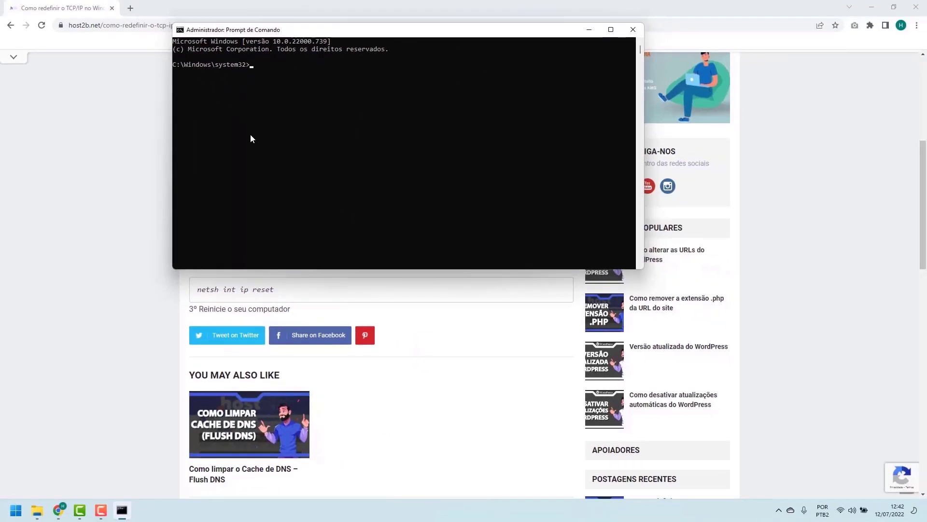
Run netsh int ip reset in the administrator Command Prompt to reset TCP/IP.
click(143, 211)
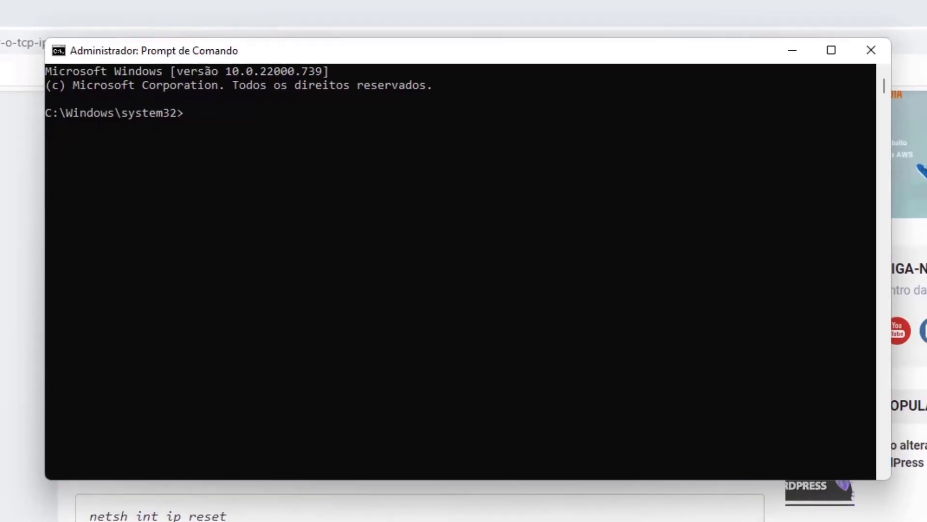
click(415, 345)
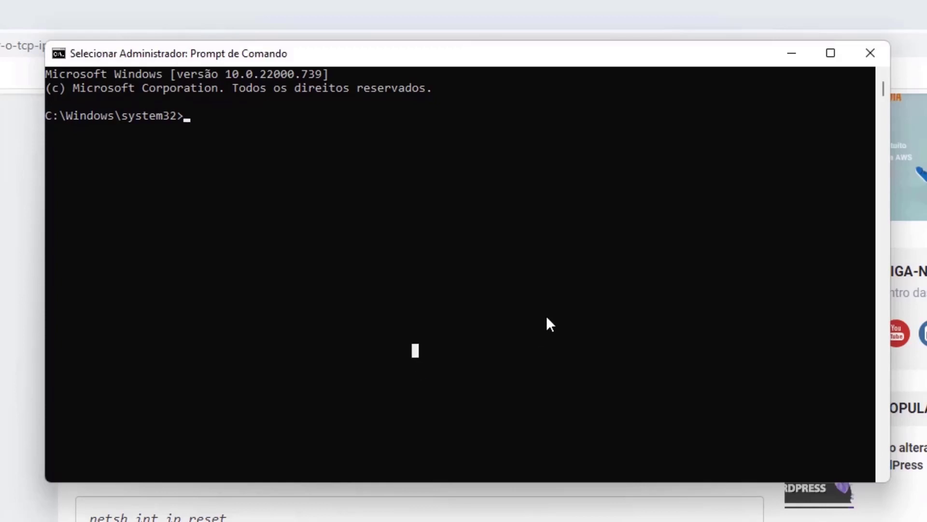
text(netsh int ip reset)
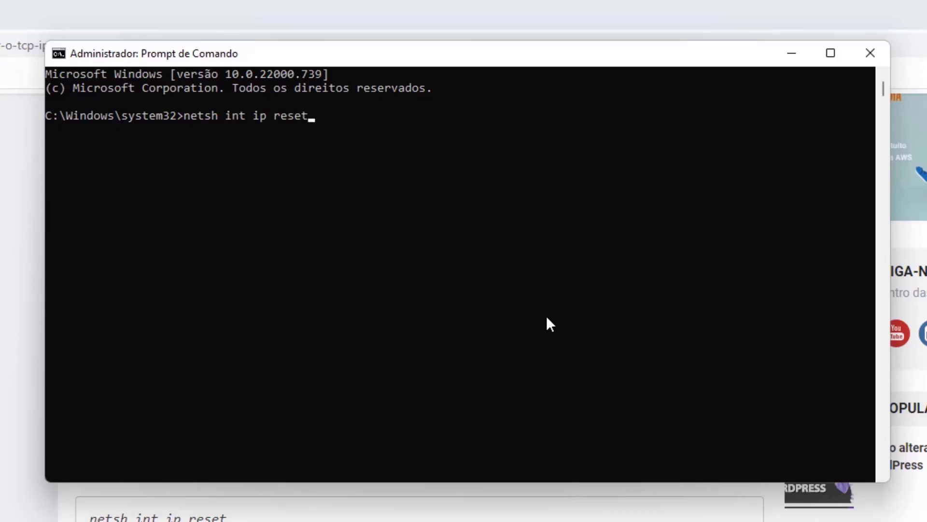
key(Return)
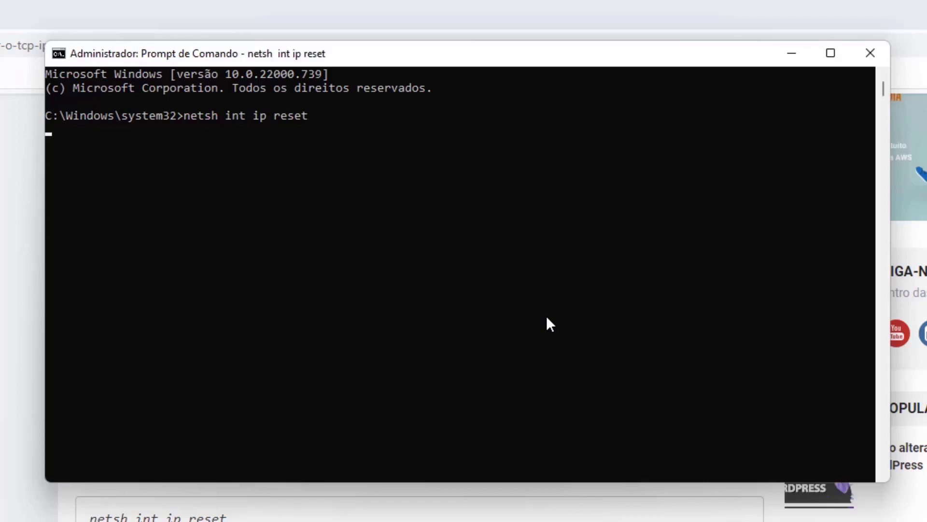